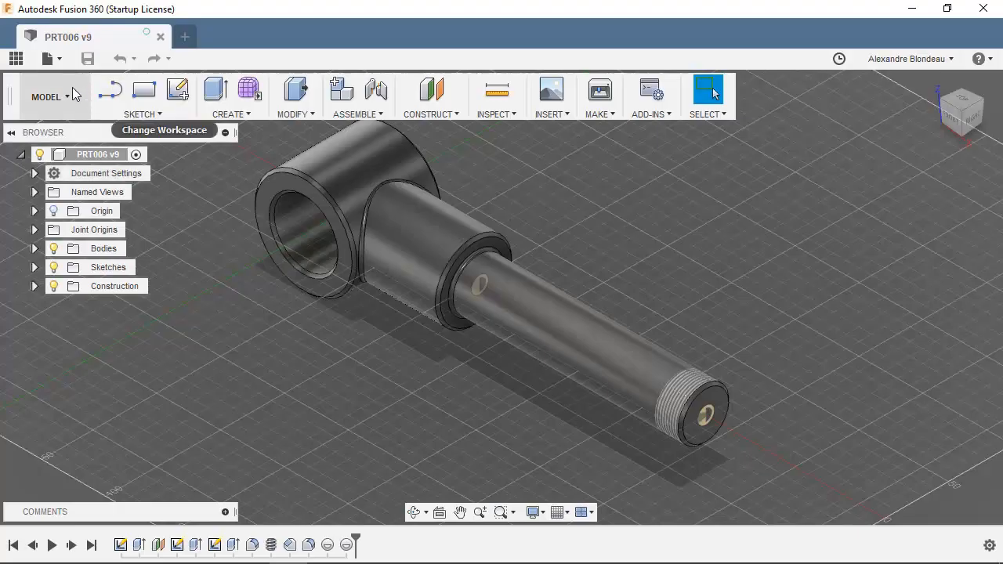
Step: Start a 3D Print setup and review the Print Studio, Meshmixer and PreForm print utility options
left_click(607, 116)
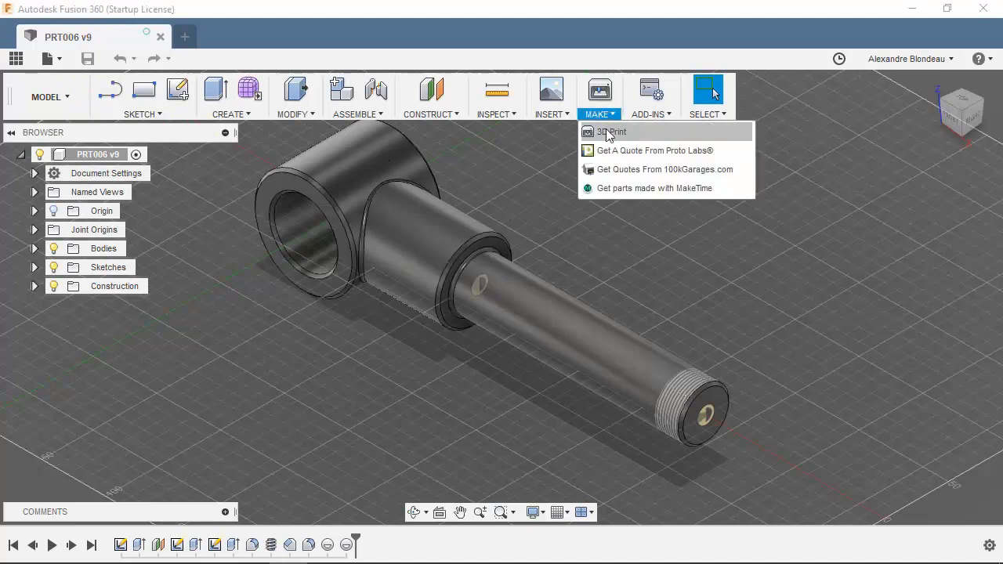
left_click(610, 137)
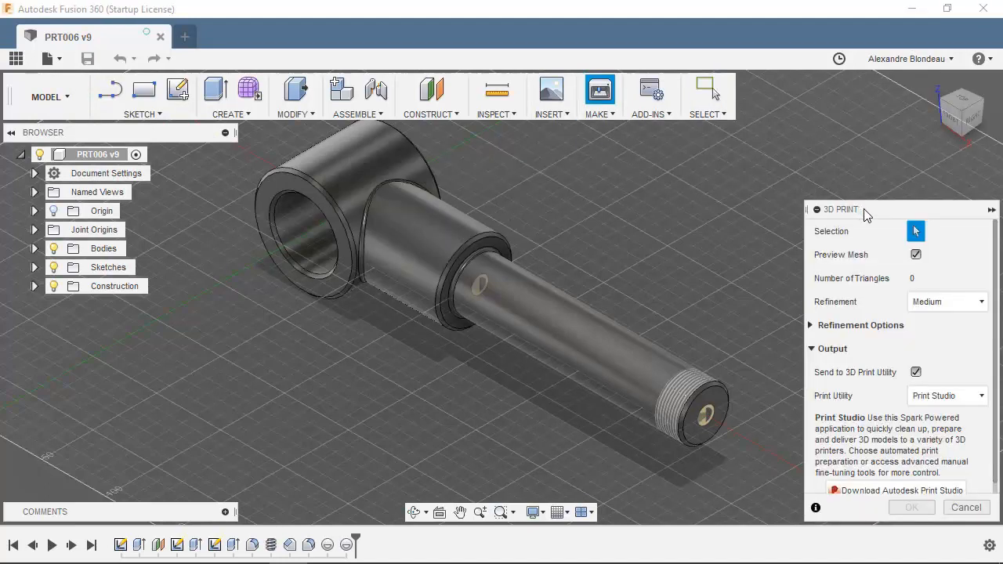
left_click_drag(774, 198, 461, 114)
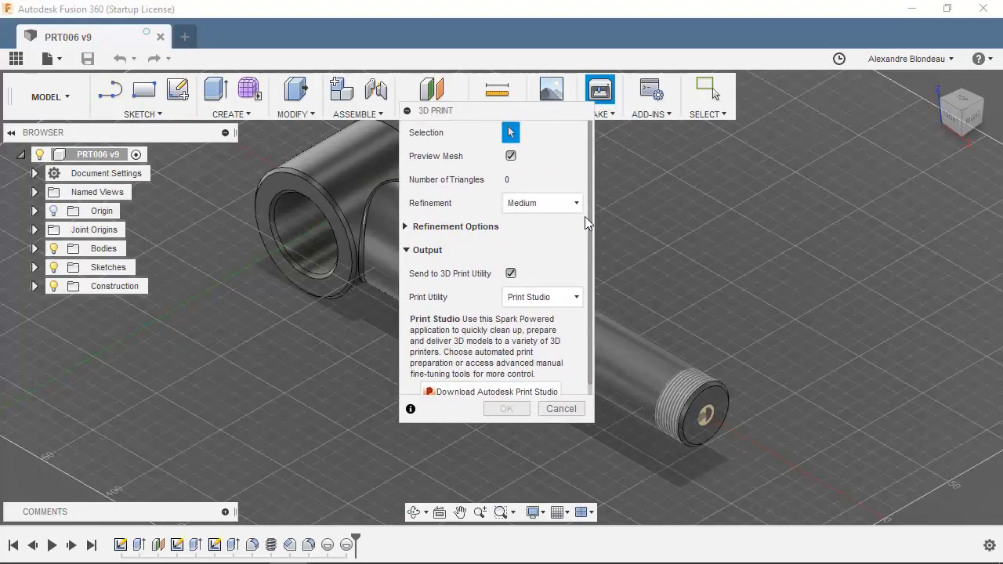
scroll(587, 228, "down", 1)
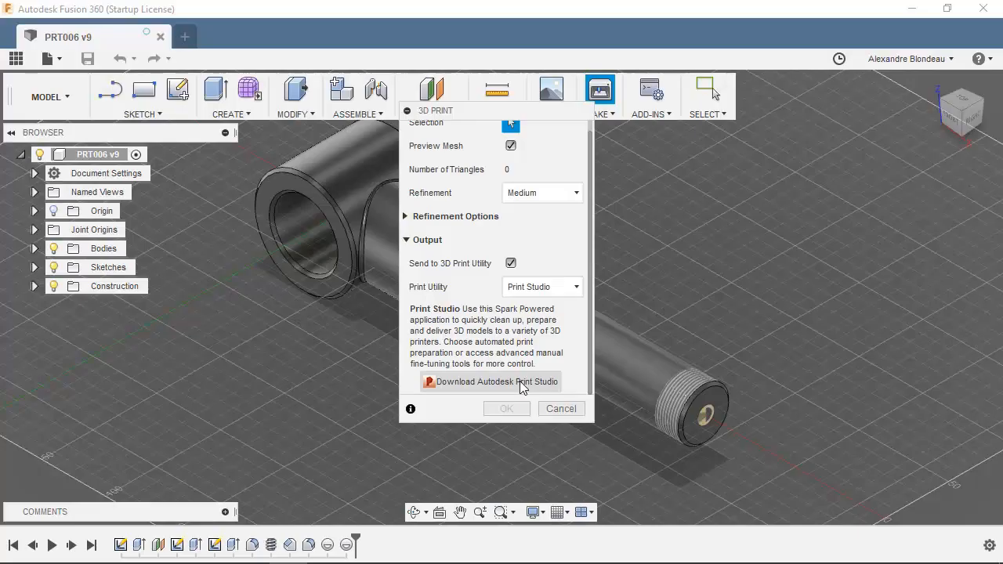
left_click(548, 288)
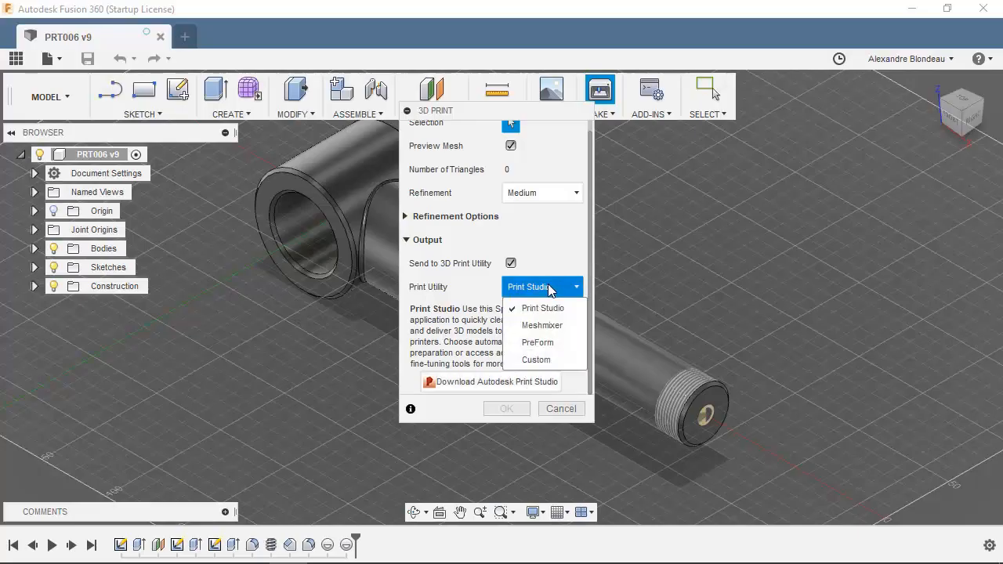
left_click(543, 325)
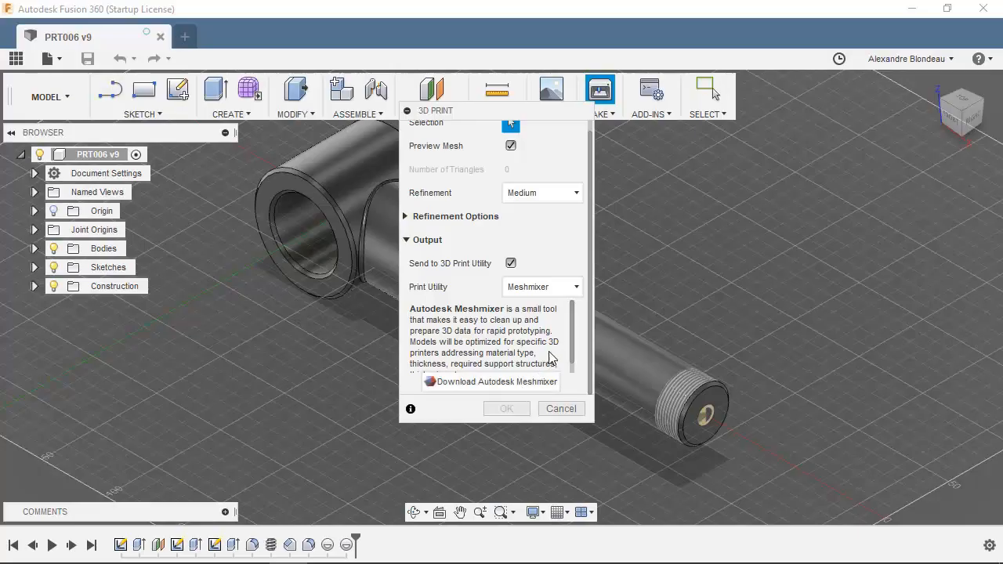
left_click(572, 287)
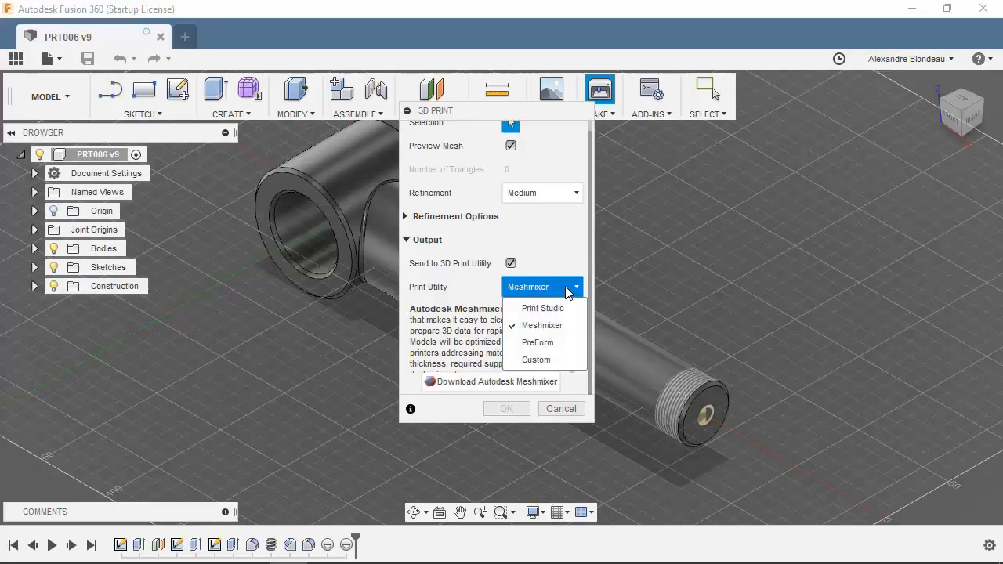
left_click(552, 344)
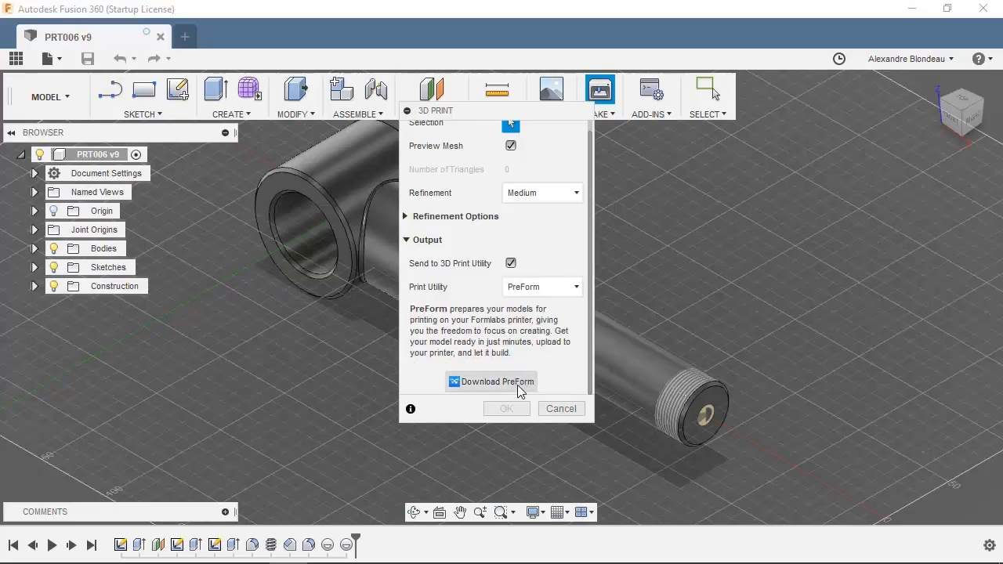
Step: Set the print utility to Custom and browse for its application, cancelling without choosing a file
left_click(532, 291)
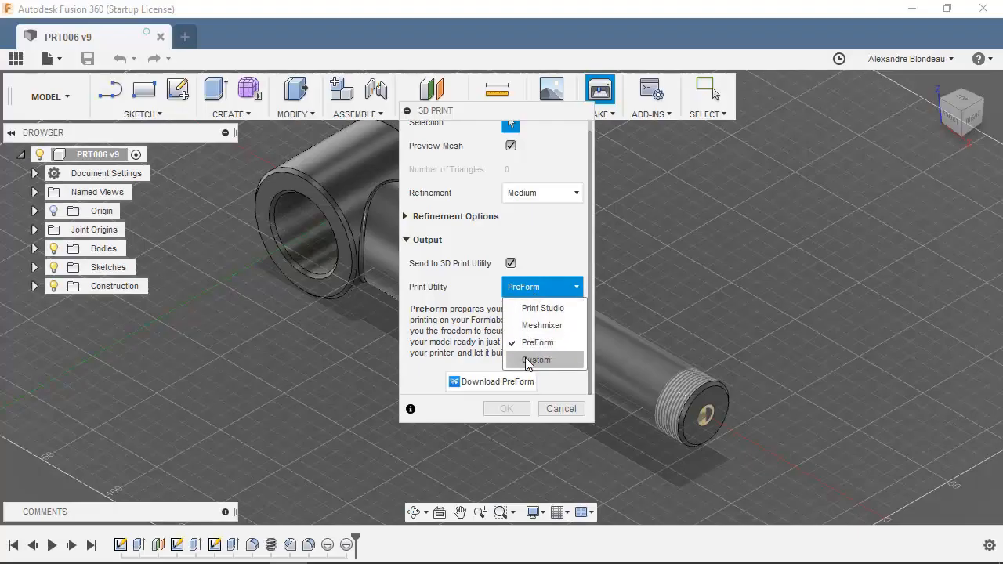
left_click(527, 361)
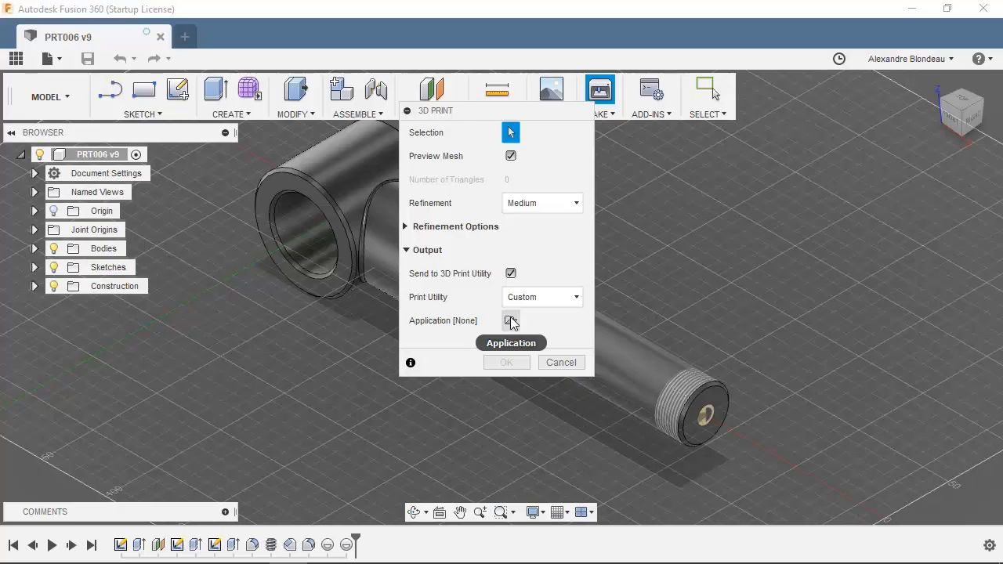
left_click(510, 321)
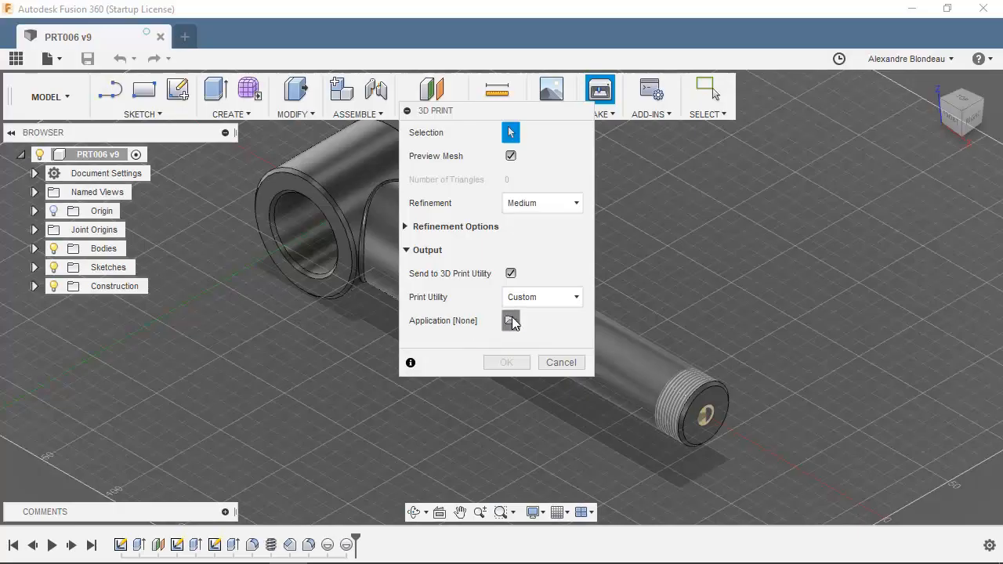
left_click(510, 321)
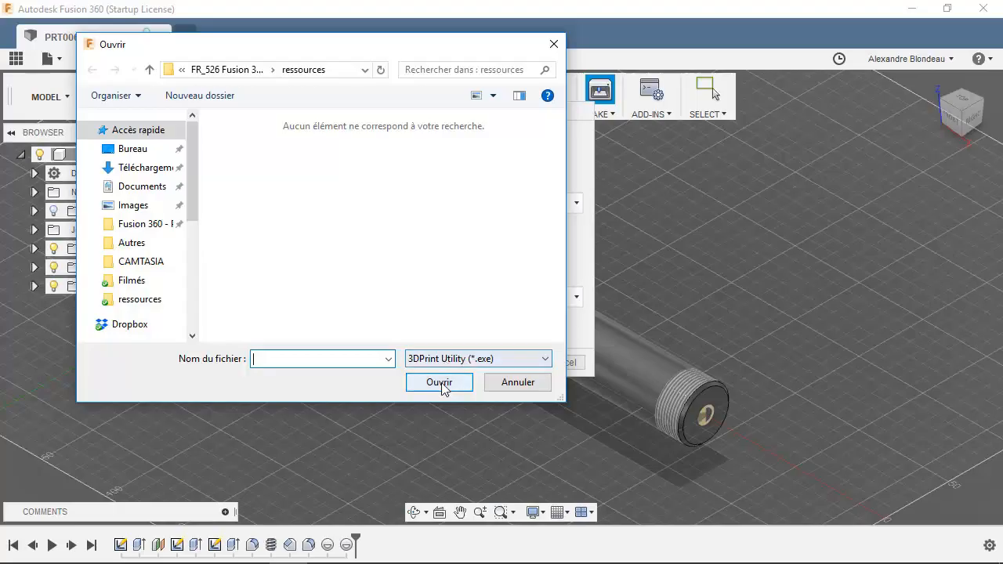
left_click(511, 382)
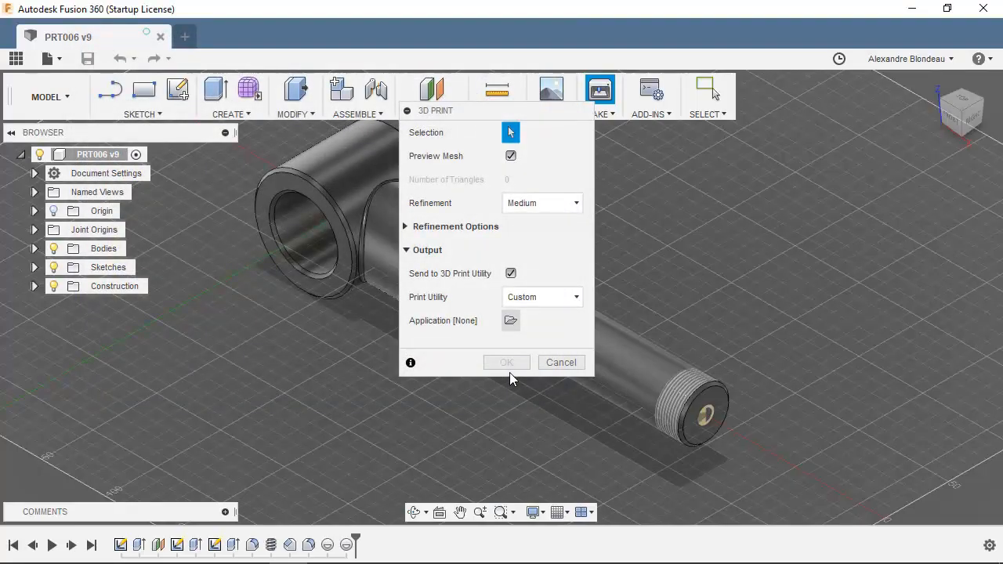
Step: Select the rod body for 3D printing and set the print utility to Print Studio
left_click_drag(473, 114, 433, 58)
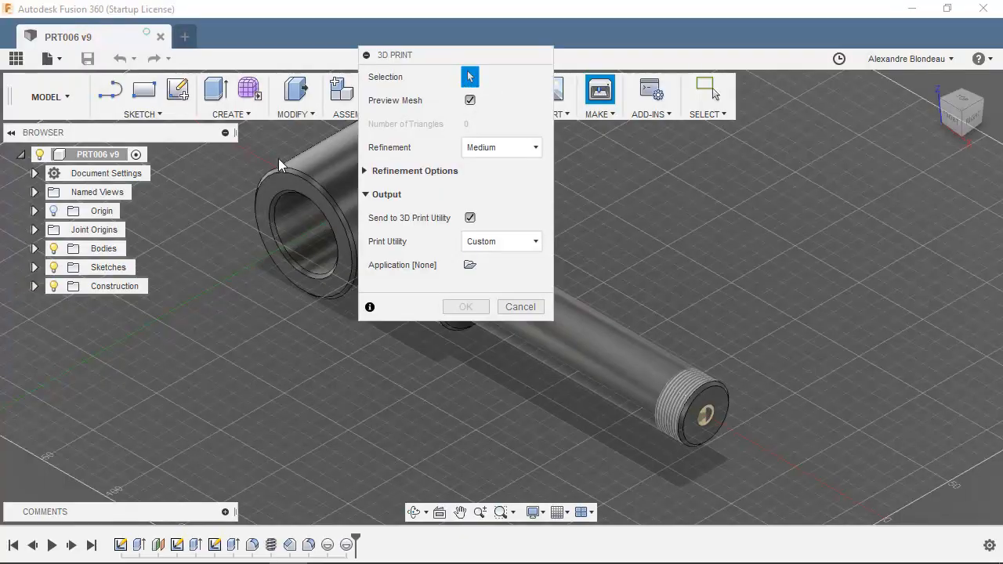
left_click(303, 195)
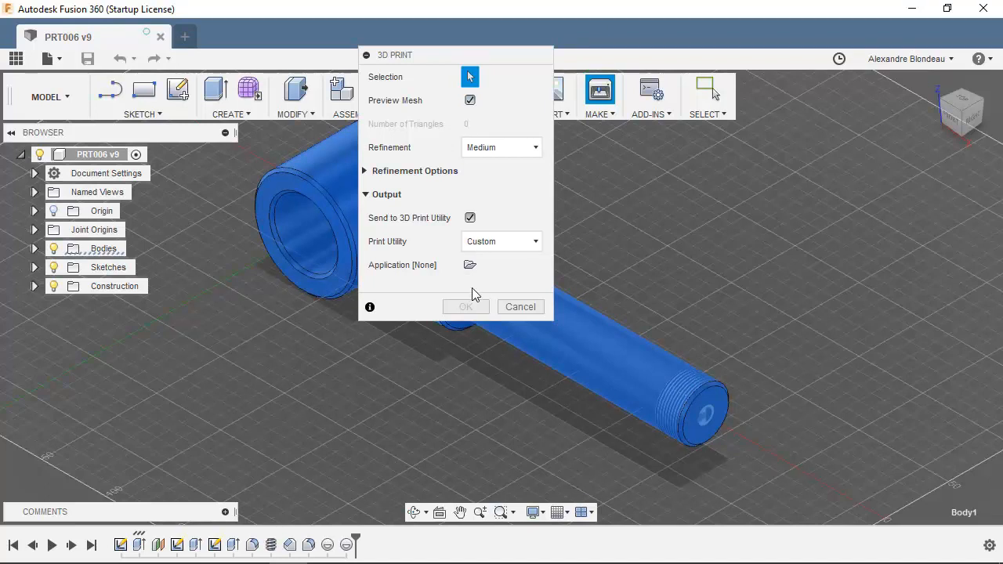
left_click(488, 243)
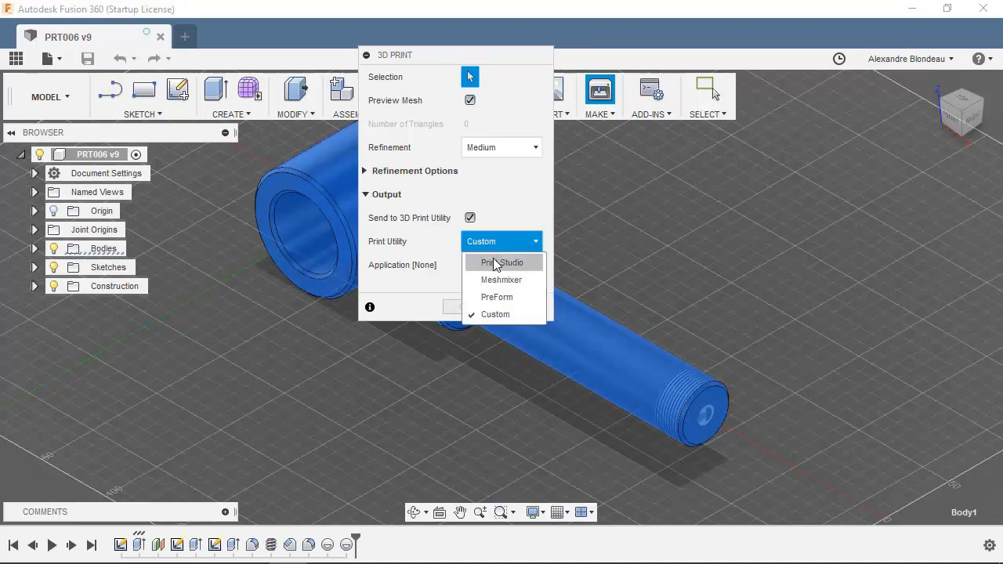
left_click(487, 265)
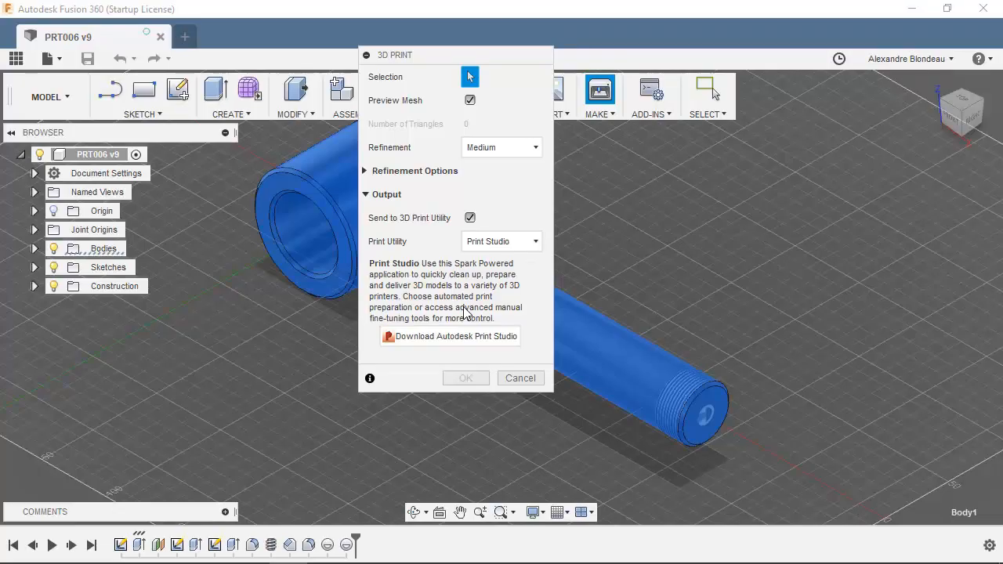
left_click(332, 198)
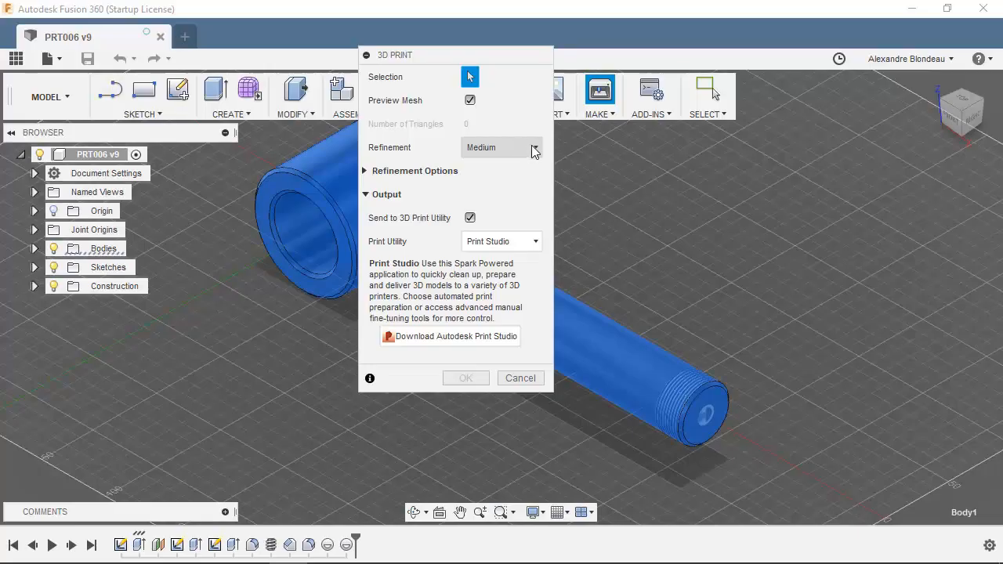
Step: Try the Custom mesh refinement, return it to Medium, and leave the detailed refinement options expanded
left_click(533, 148)
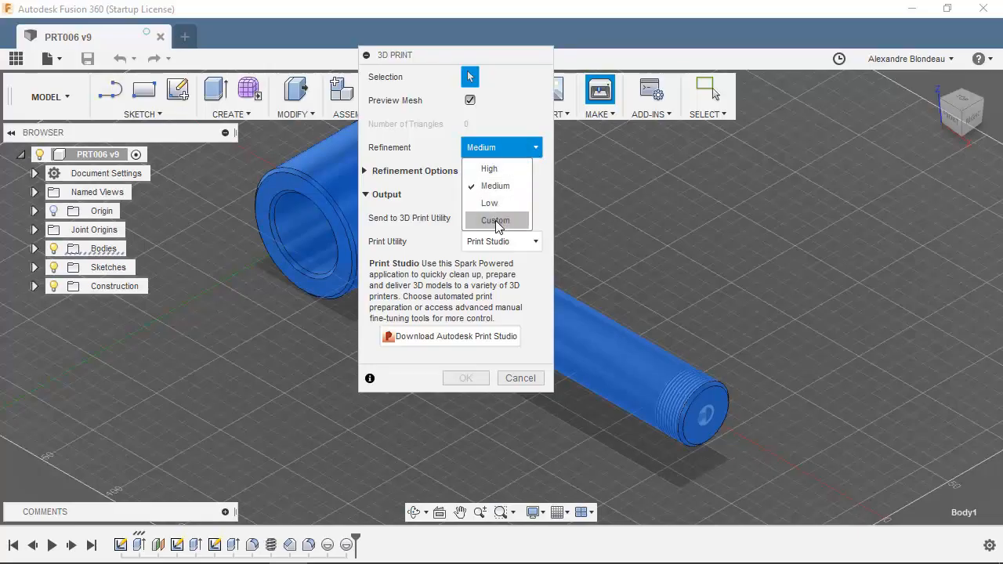
left_click(496, 220)
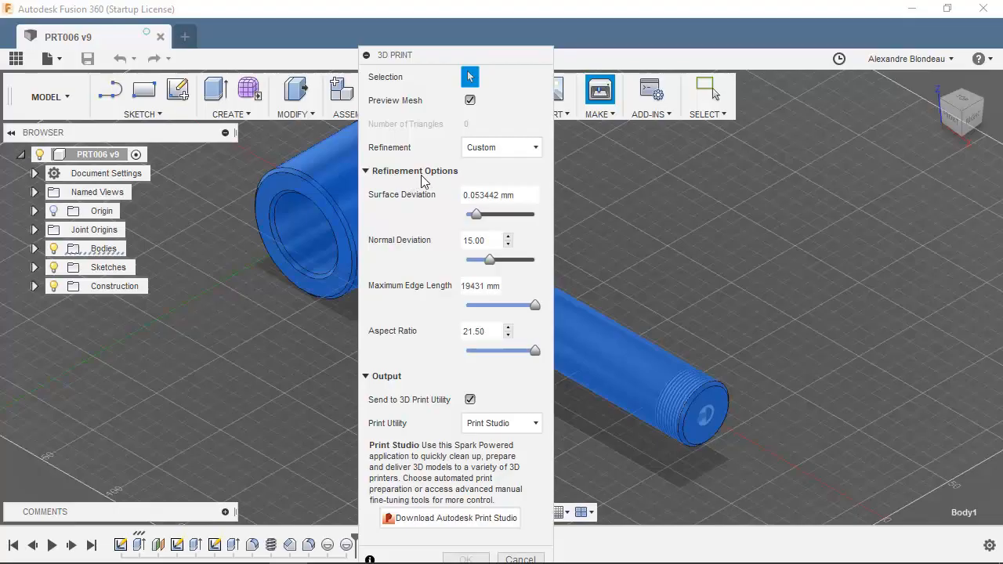
left_click(523, 148)
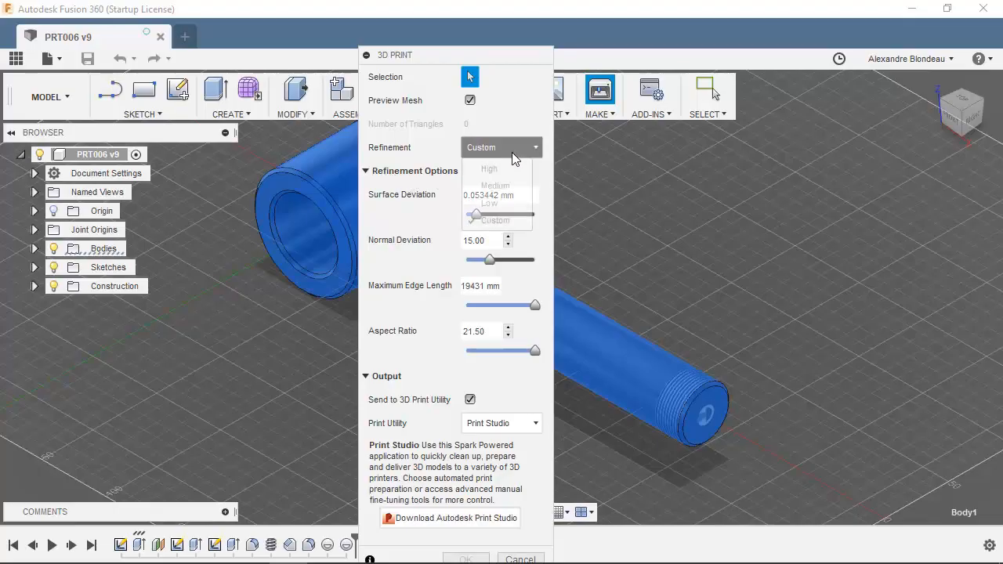
left_click(492, 188)
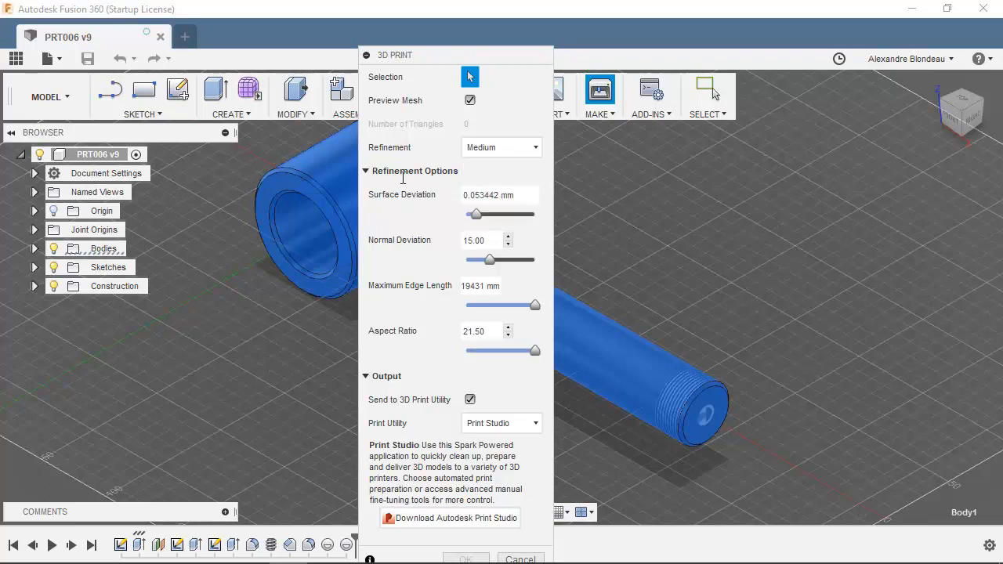
left_click(365, 170)
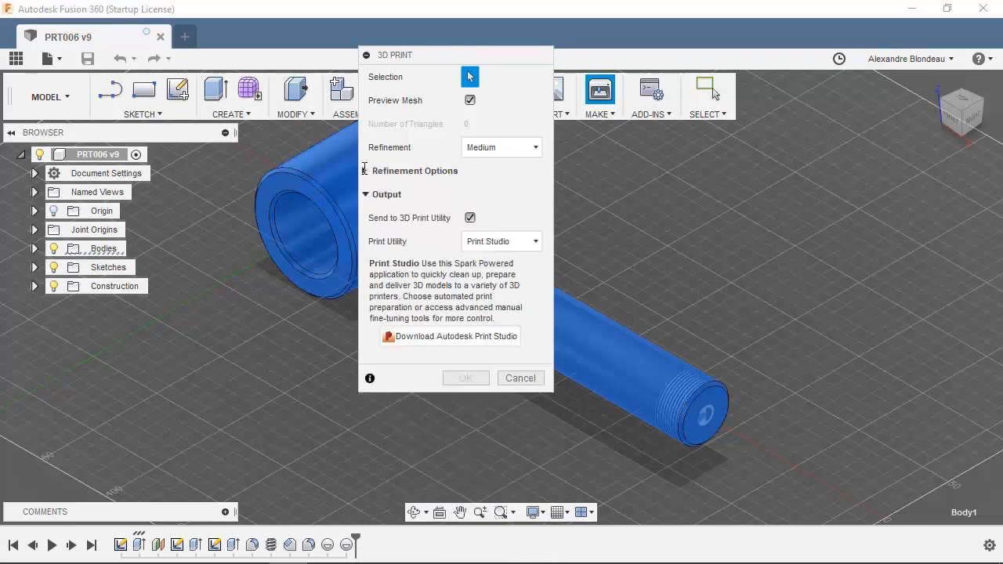
left_click(364, 170)
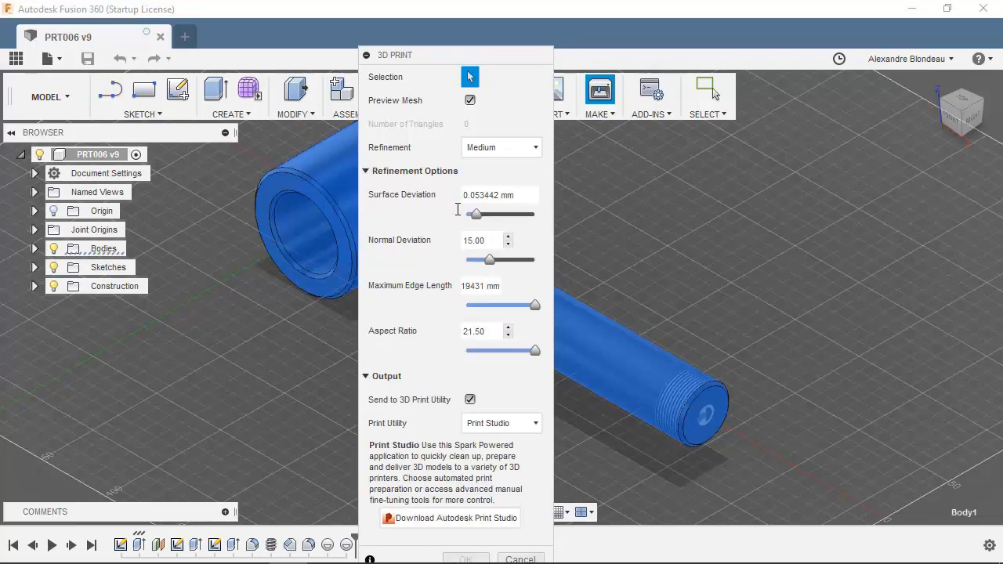
Step: Set surface deviation to about 0.087 mm and normal deviation to 17.82, shorten the maximum edge length, and cancel the 3D print setup
left_click_drag(476, 214, 487, 215)
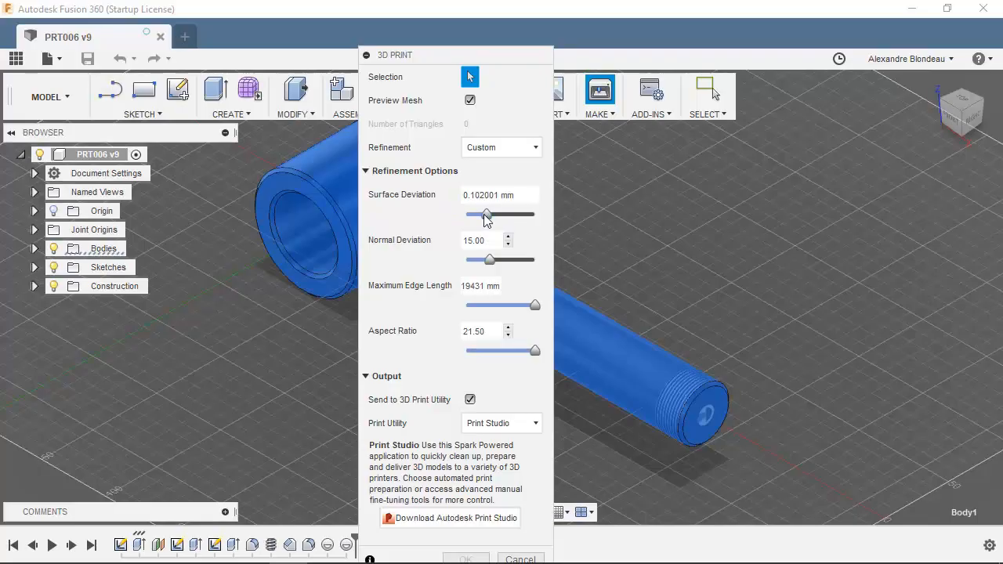
left_click_drag(485, 214, 484, 217)
left_click_drag(483, 259, 496, 259)
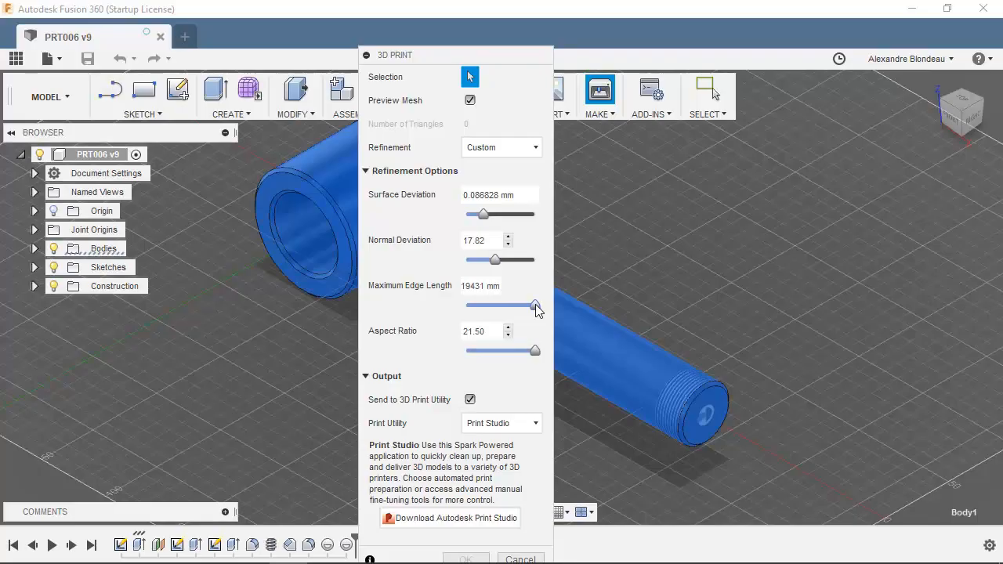
left_click_drag(536, 307, 486, 317)
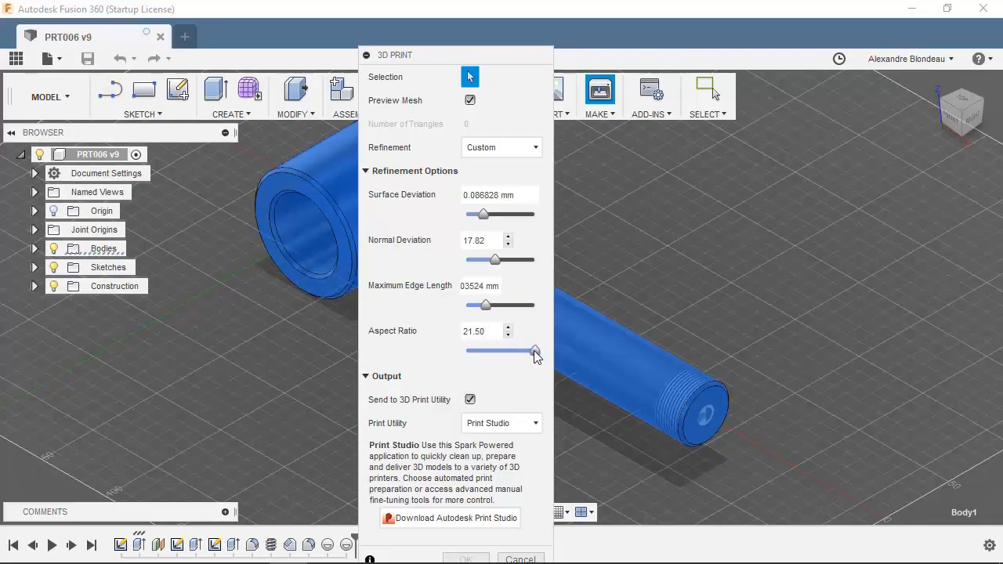
mouse_move(536, 354)
left_mouse_down()
mouse_move(506, 352)
mouse_move(538, 353)
left_mouse_up()
left_click_drag(479, 61, 526, 32)
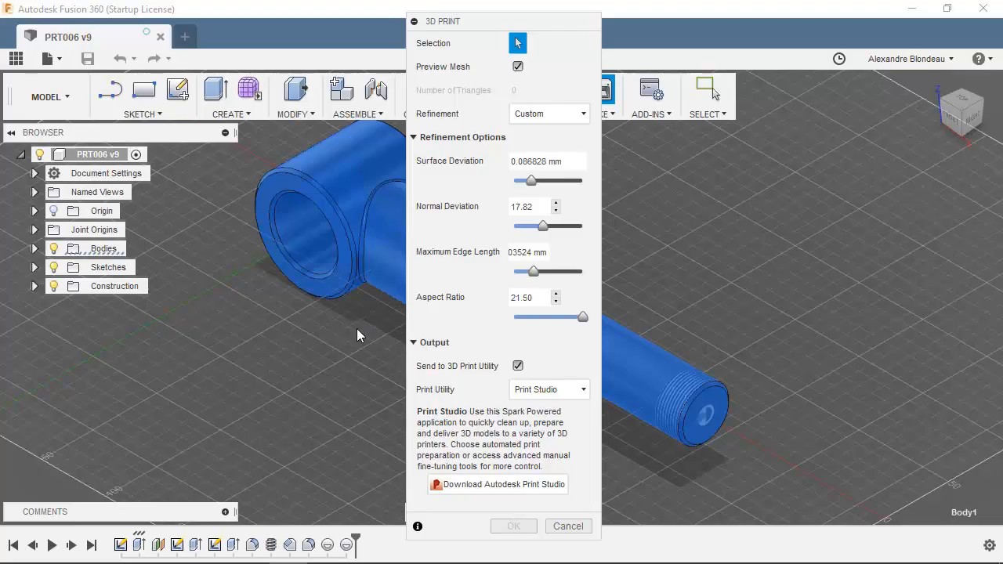
left_click(568, 525)
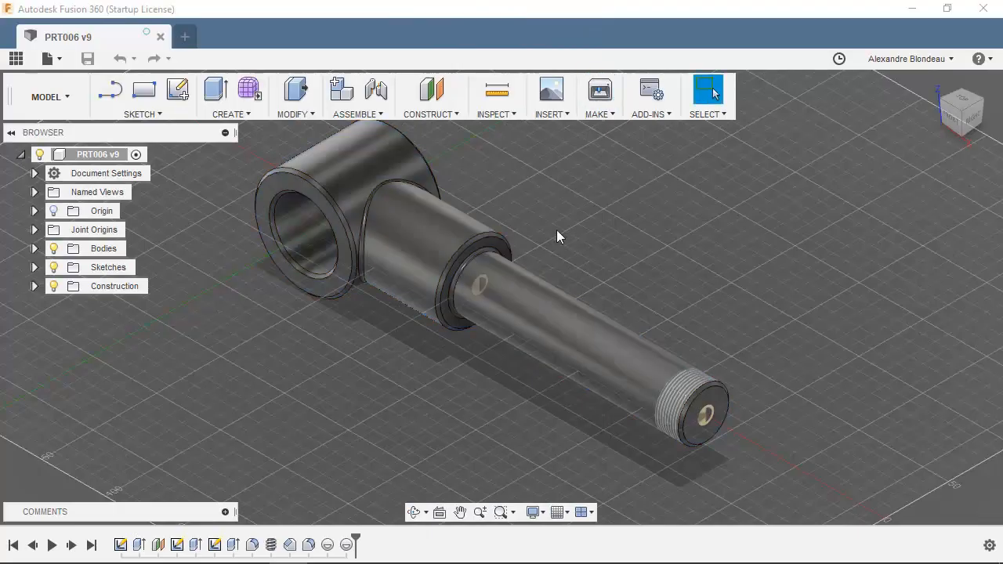